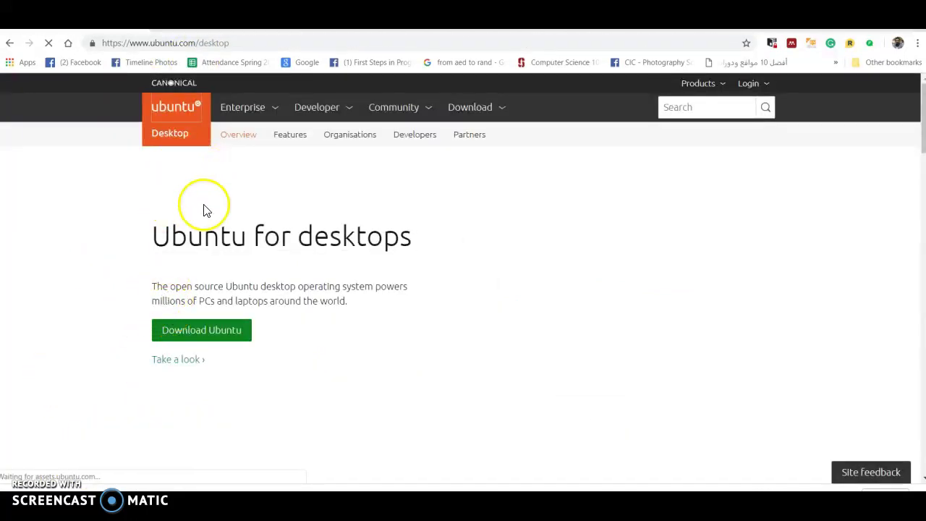
# Step: Start the Ubuntu Desktop 18.04 LTS download from the Ubuntu website
pyautogui.click(185, 332)
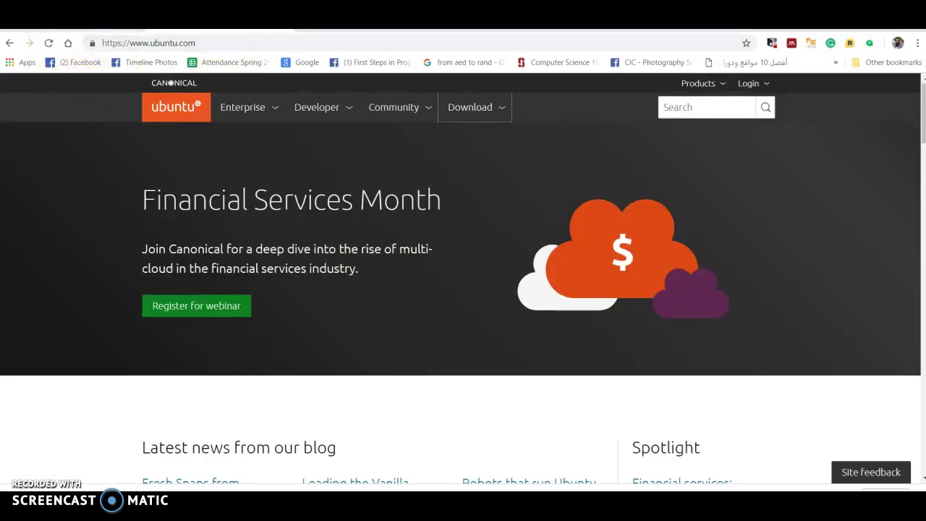
pyautogui.click(472, 113)
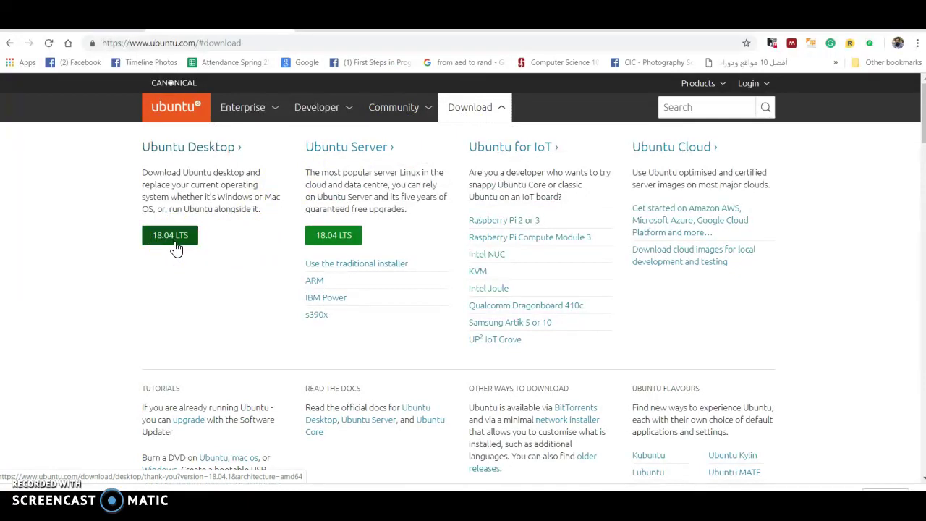
pyautogui.click(151, 240)
pyautogui.click(150, 240)
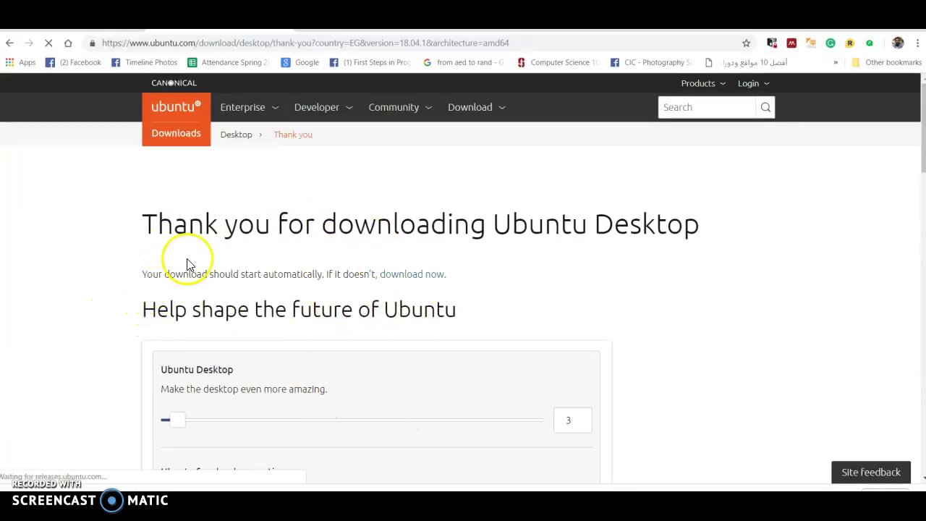
# Step: Download Ubuntu 18.04.1 LTS and select ubuntu-18.04.1-desktop-amd64.iso in Data (D:)
pyautogui.hotkey('alt', 'Left')
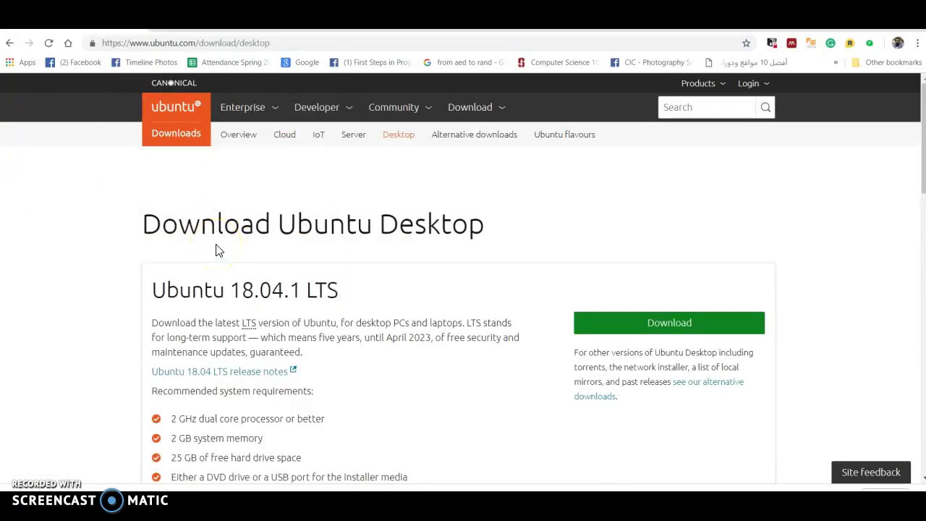
pyautogui.click(626, 326)
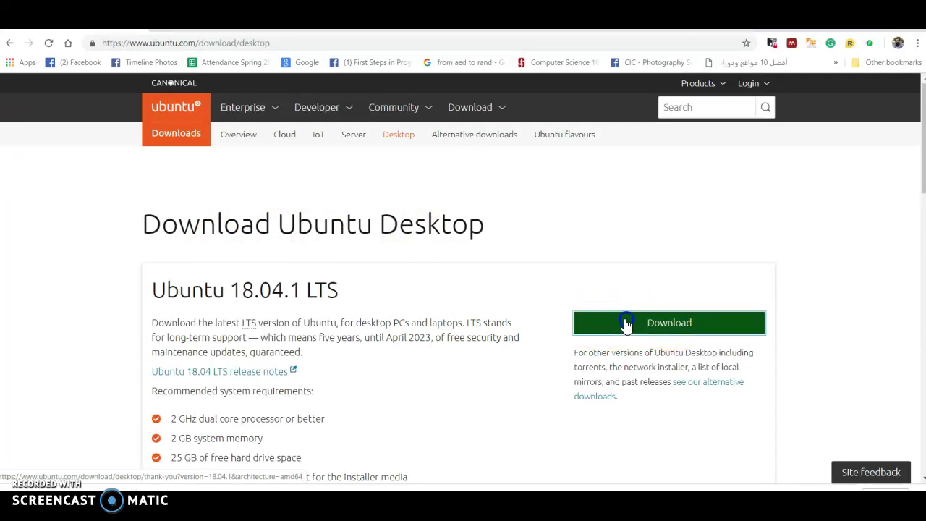
pyautogui.click(123, 380)
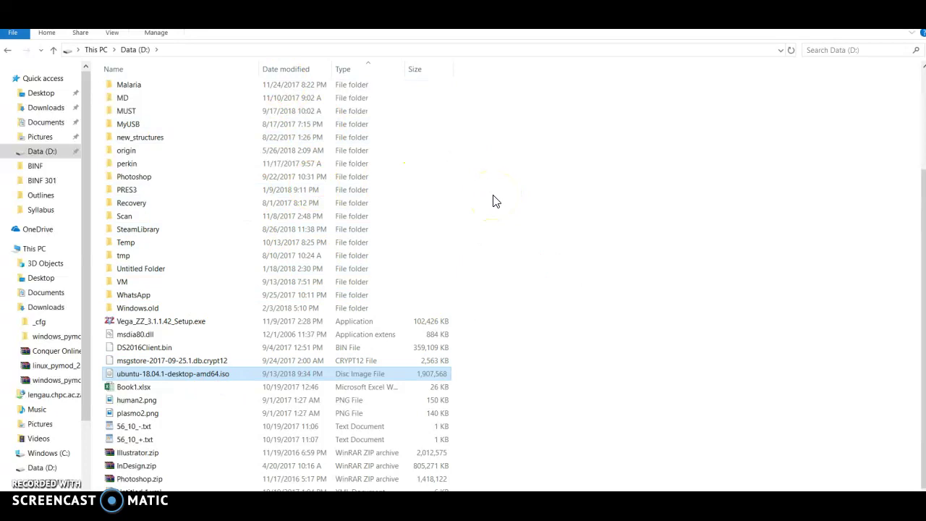
# Step: Search 'ora' from the Start menu and launch Oracle VM VirtualBox
pyautogui.press('super')
pyautogui.write('ora')
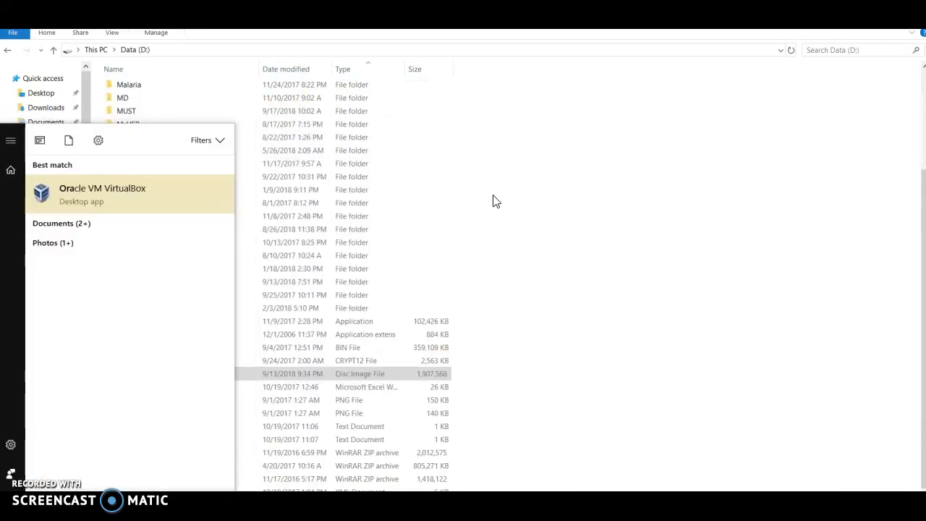
pyautogui.click(188, 209)
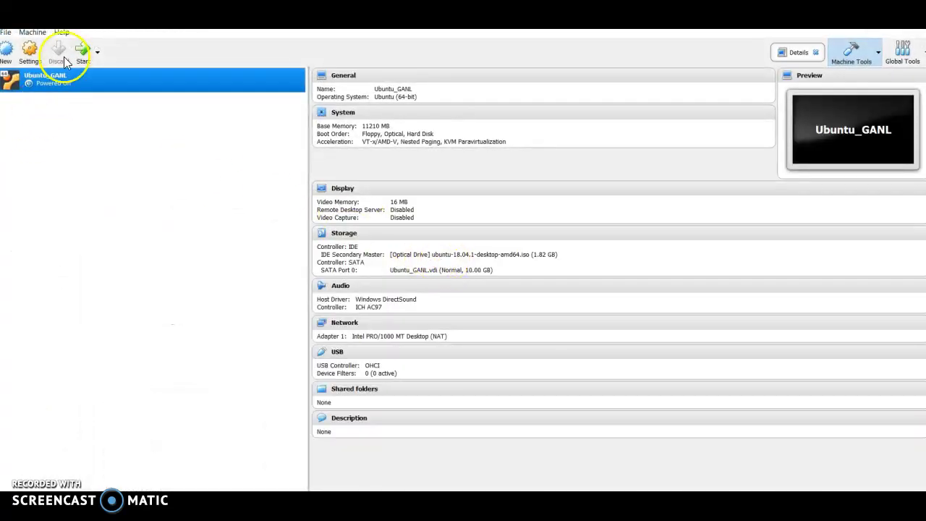
# Step: Remove the existing Ubuntu_GANL virtual machine
pyautogui.rightClick(48, 72)
pyautogui.click(87, 114)
pyautogui.click(433, 324)
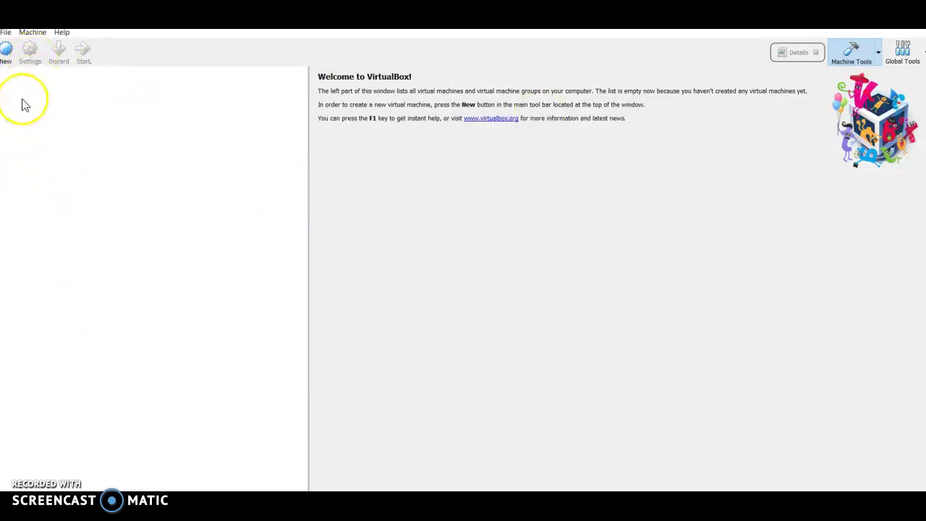
# Step: Begin a new virtual machine named Ubuntu, type Linux, Ubuntu (64-bit)
pyautogui.click(6, 53)
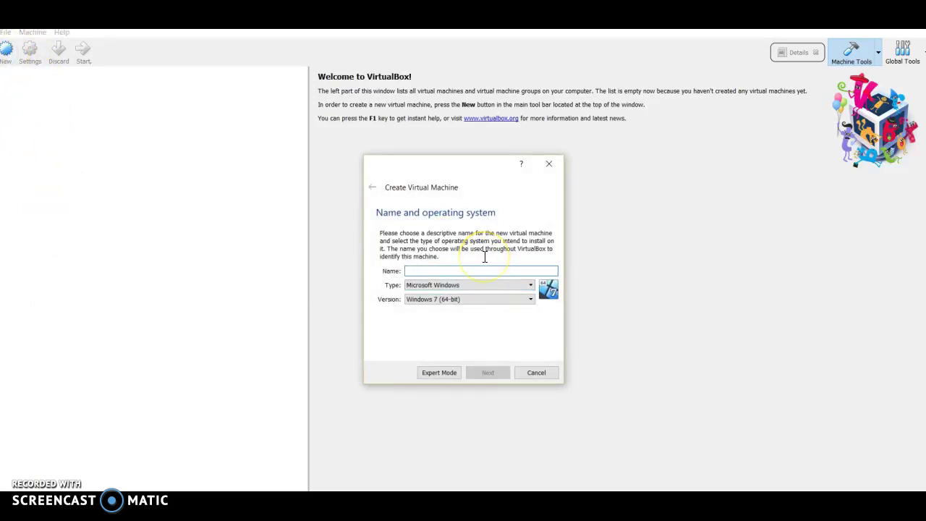
pyautogui.write('Ubuntu')
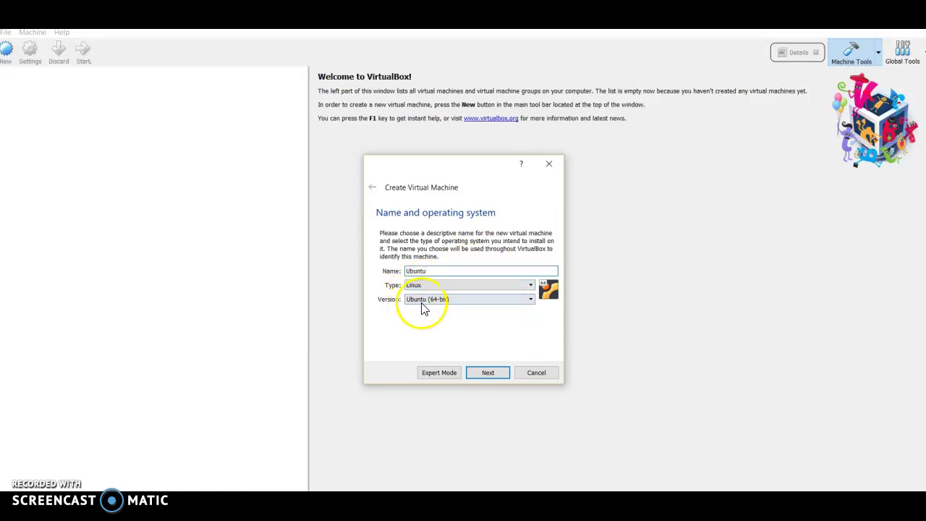
pyautogui.click(477, 373)
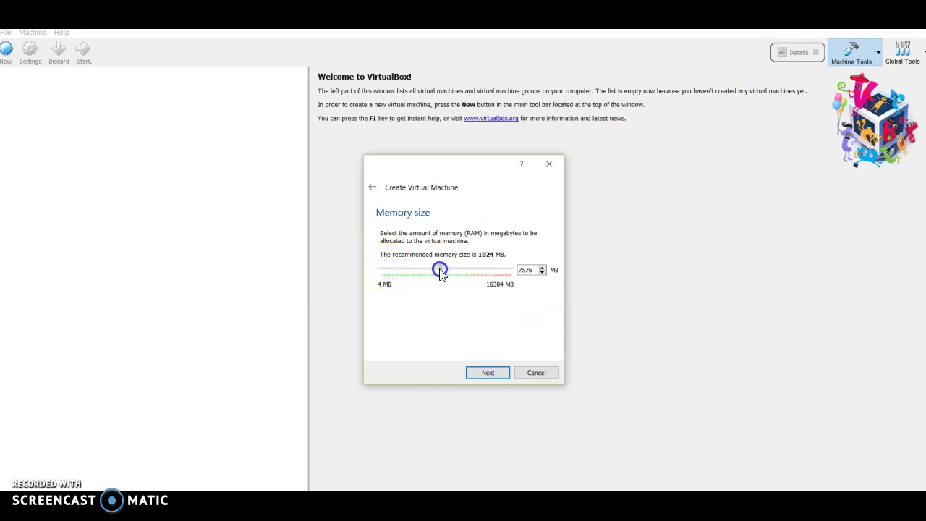
# Step: Set the Ubuntu machine's memory to 8000 MB and accept it
pyautogui.click(527, 271)
pyautogui.moveTo(456, 268); pyautogui.dragTo(476, 269)
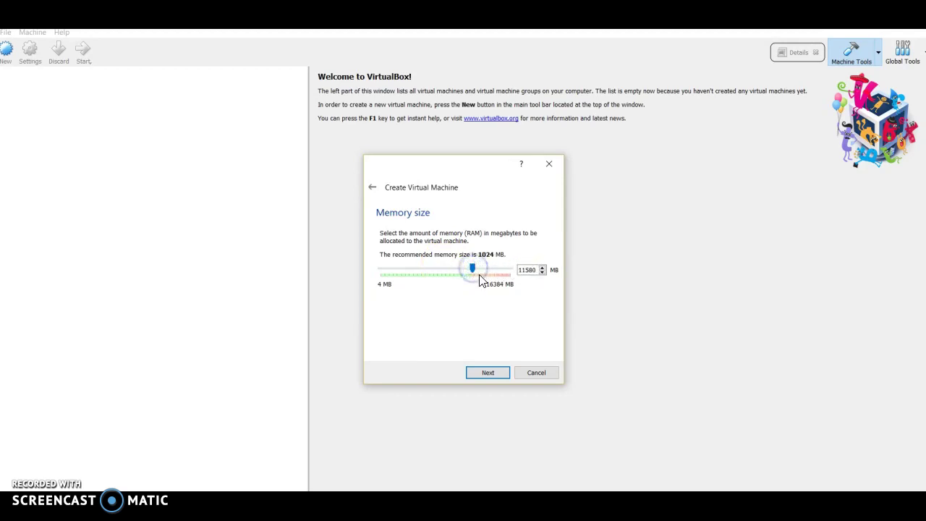
pyautogui.click(474, 276)
pyautogui.click(438, 269)
pyautogui.moveTo(441, 272); pyautogui.dragTo(437, 272)
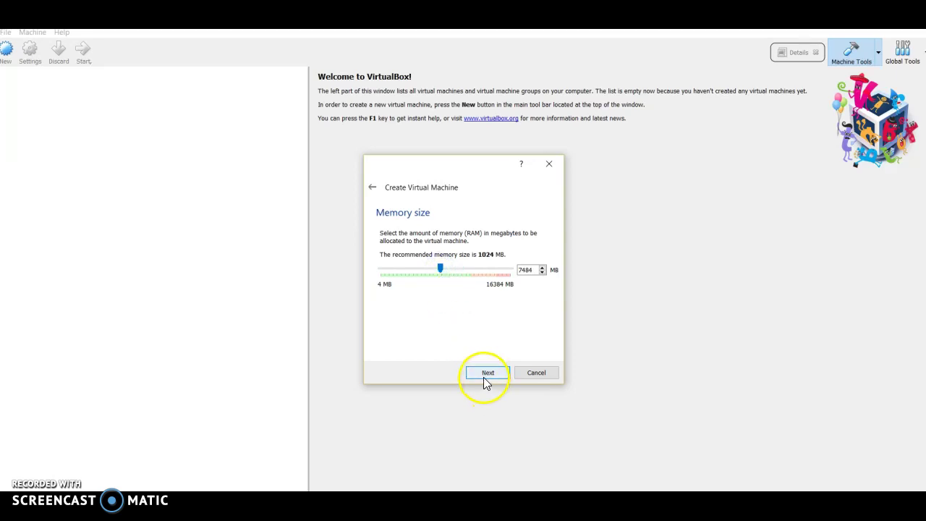
pyautogui.moveTo(534, 269); pyautogui.dragTo(503, 268)
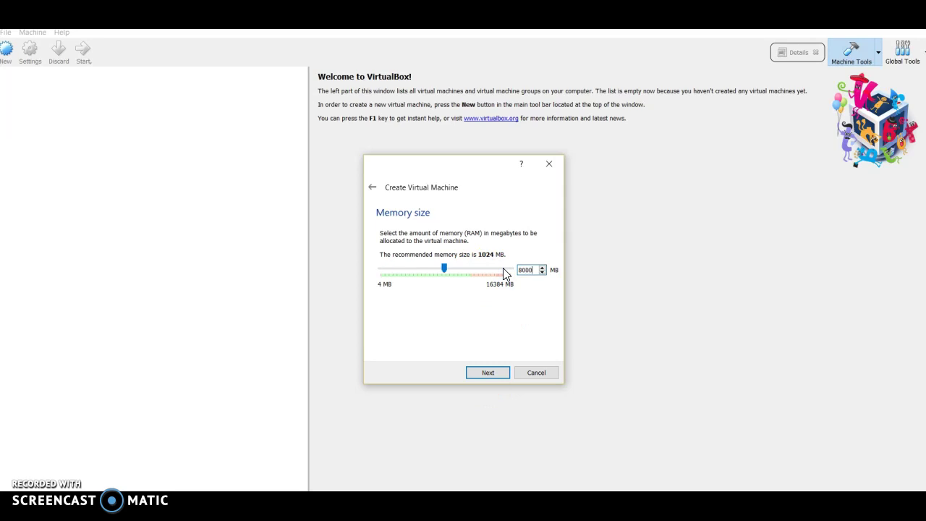
pyautogui.write('8000')
pyautogui.click(488, 373)
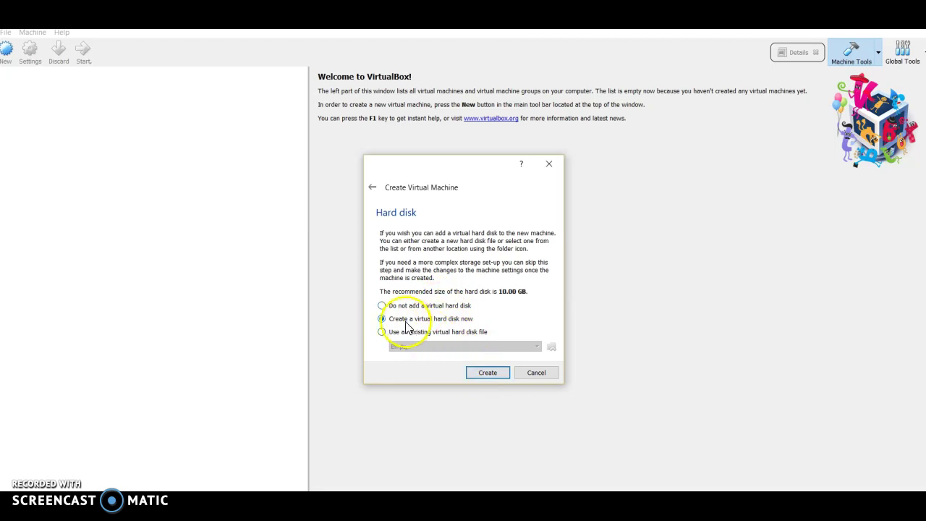
# Step: Create a dynamically allocated 10.00 GB VDI hard disk for the Ubuntu machine
pyautogui.click(482, 374)
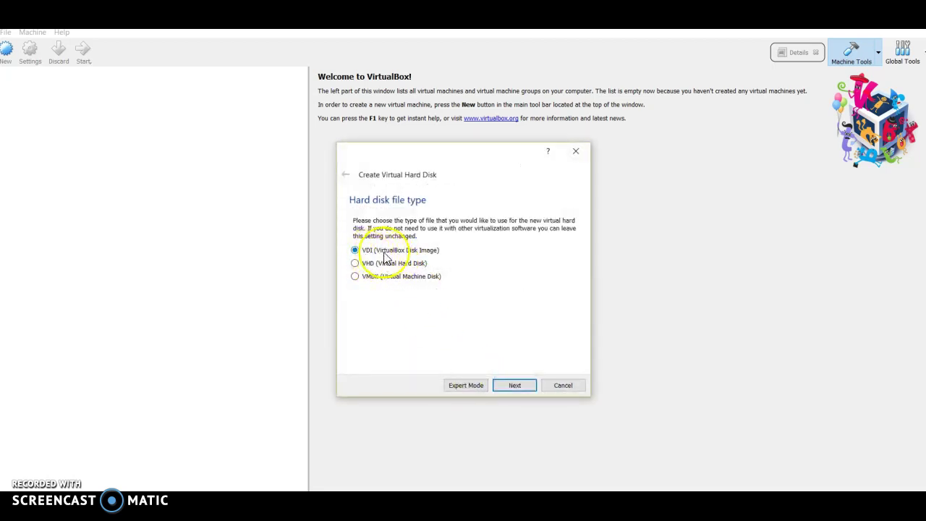
pyautogui.click(513, 386)
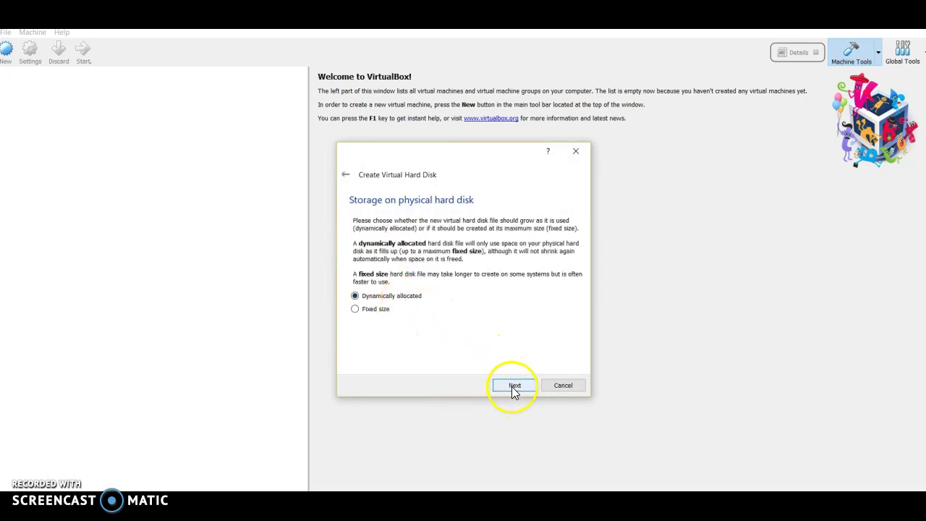
pyautogui.click(513, 386)
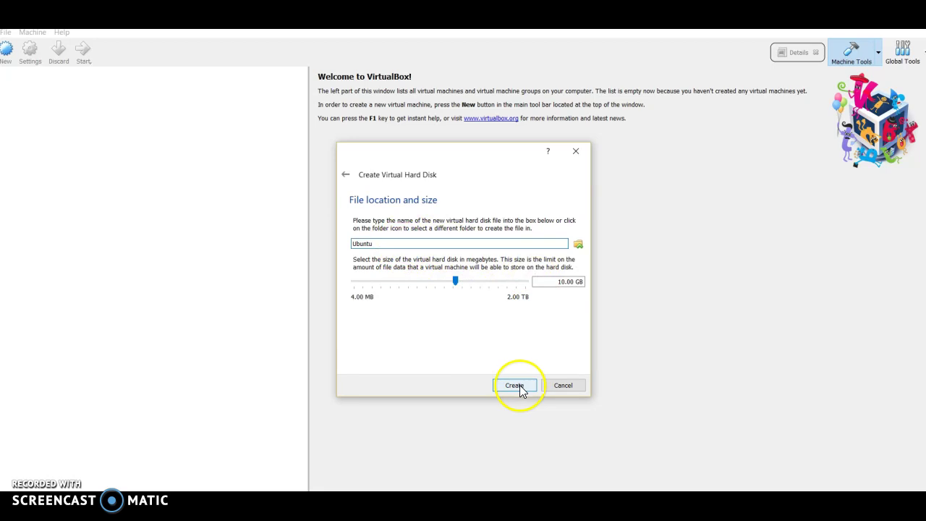
pyautogui.click(518, 385)
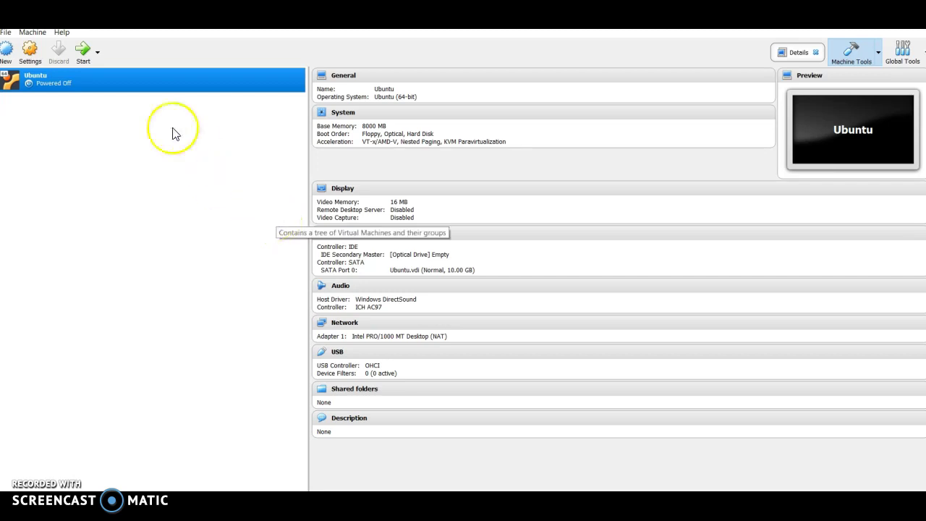
# Step: Mount ubuntu-18.04.1-desktop-amd64.iso in the Ubuntu machine's empty IDE optical drive
pyautogui.click(33, 58)
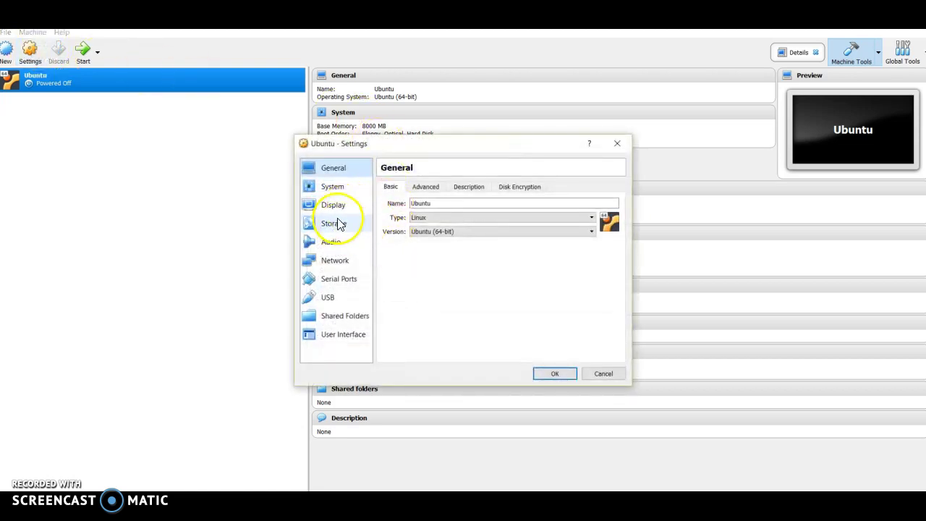
pyautogui.click(338, 223)
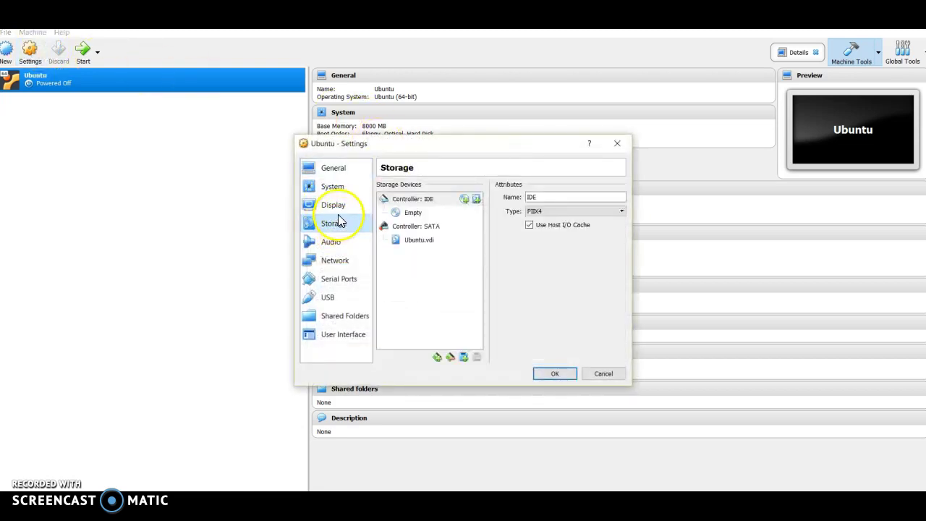
pyautogui.click(414, 216)
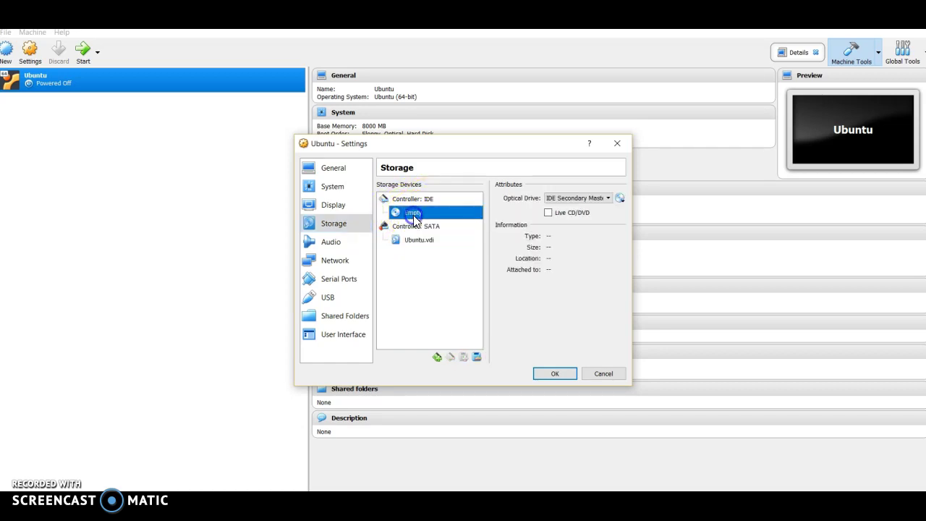
pyautogui.click(620, 198)
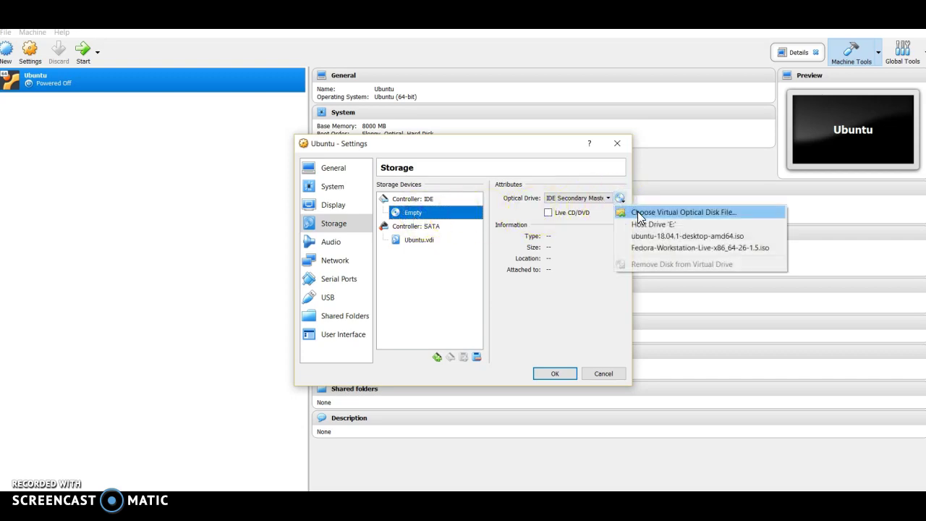
pyautogui.click(639, 213)
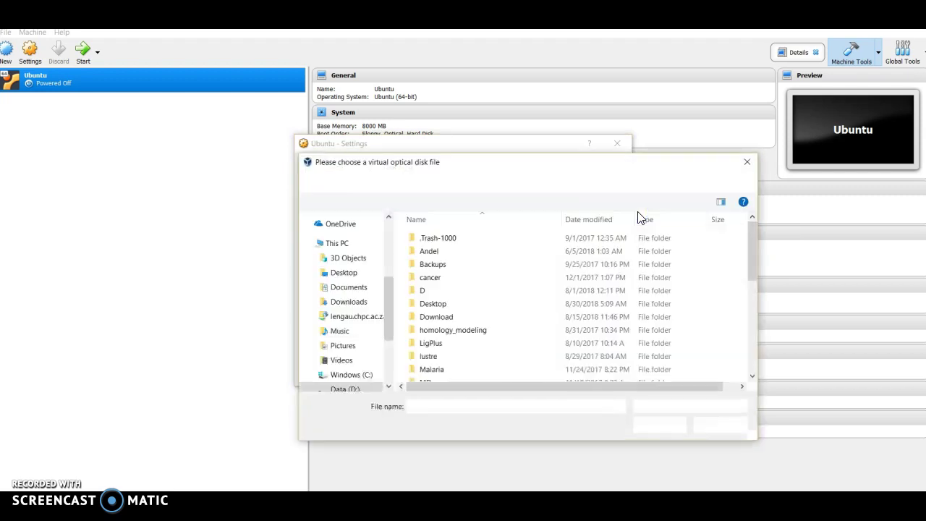
pyautogui.scroll(-8, 482, 300)
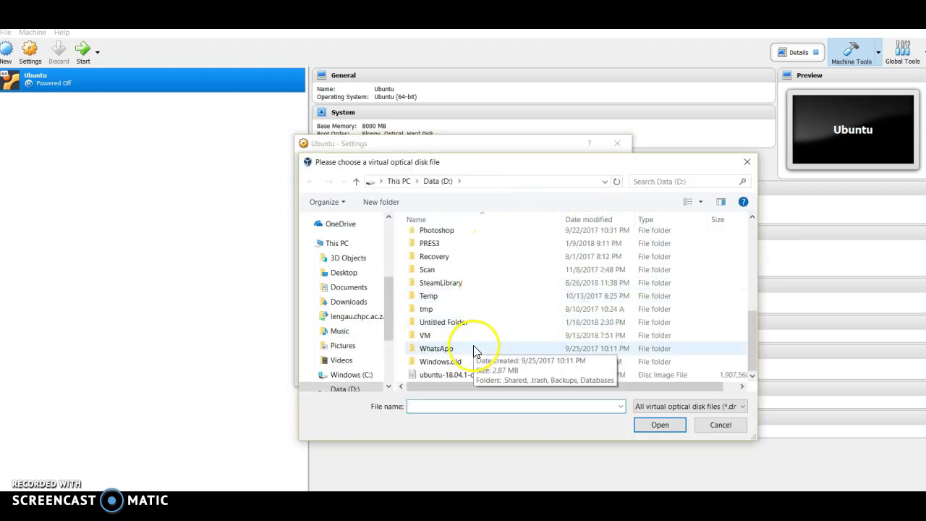
pyautogui.click(448, 375)
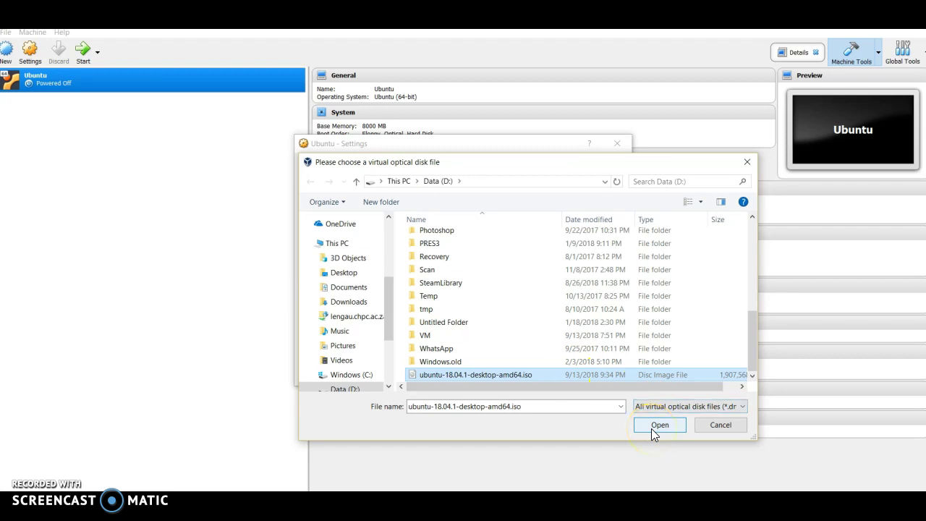
pyautogui.click(655, 427)
pyautogui.click(553, 376)
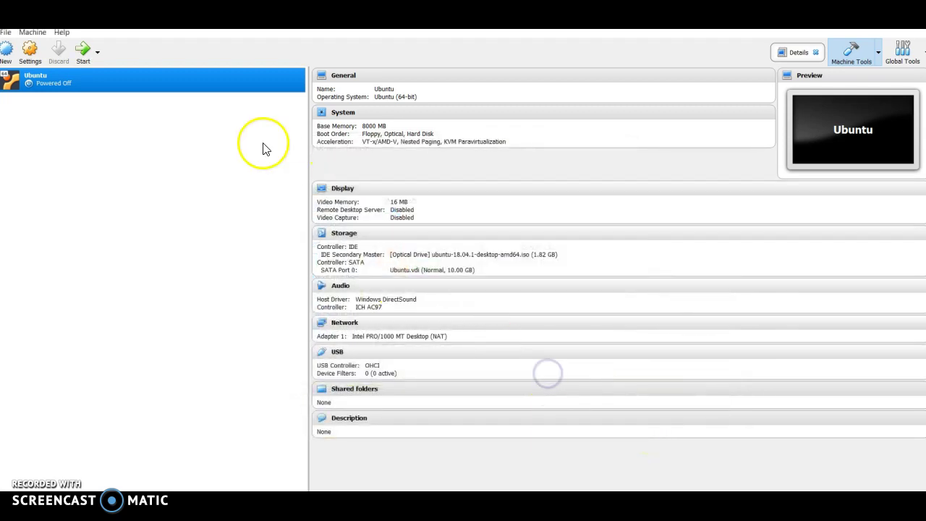
# Step: Start the Ubuntu virtual machine and maximize its window
pyautogui.click(82, 53)
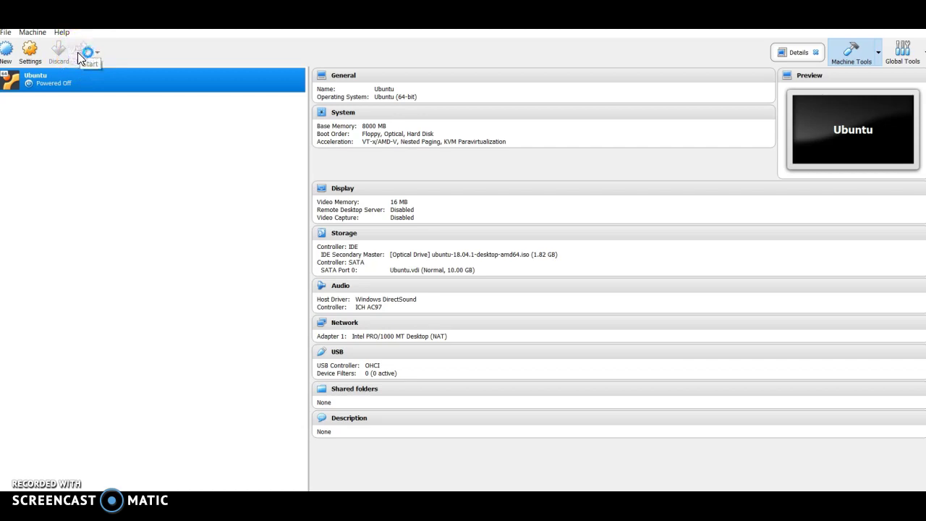
pyautogui.click(134, 155)
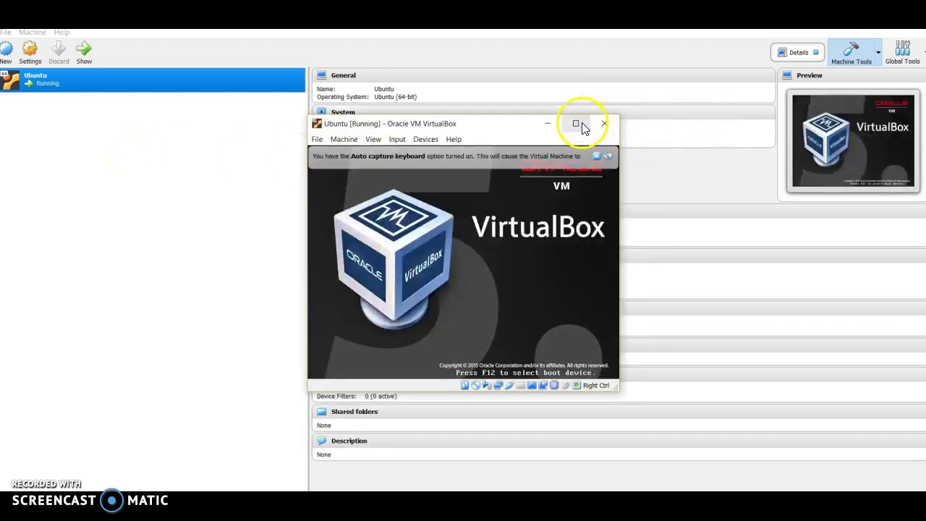
pyautogui.click(584, 127)
# Step: Let the VM capture mouse and keyboard, then bring its installer Welcome screen forward
pyautogui.click(479, 264)
pyautogui.click(490, 253)
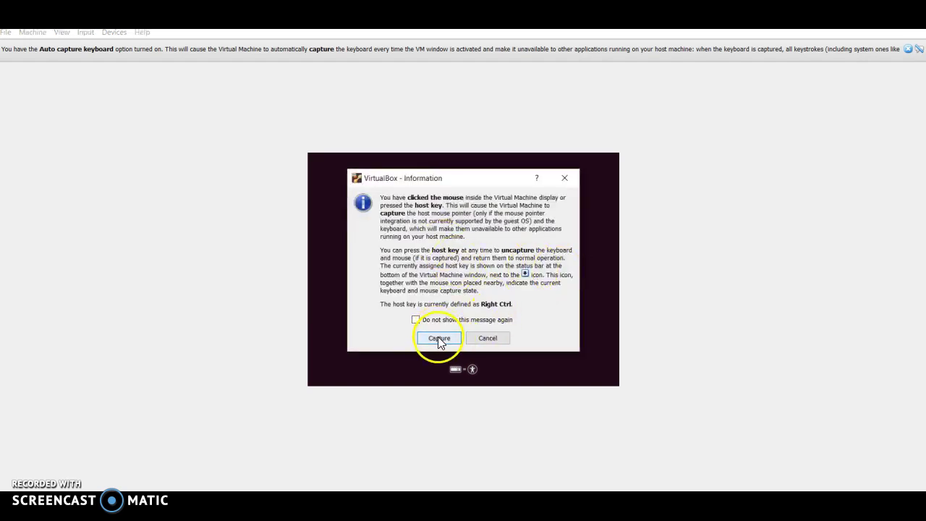
pyautogui.click(439, 340)
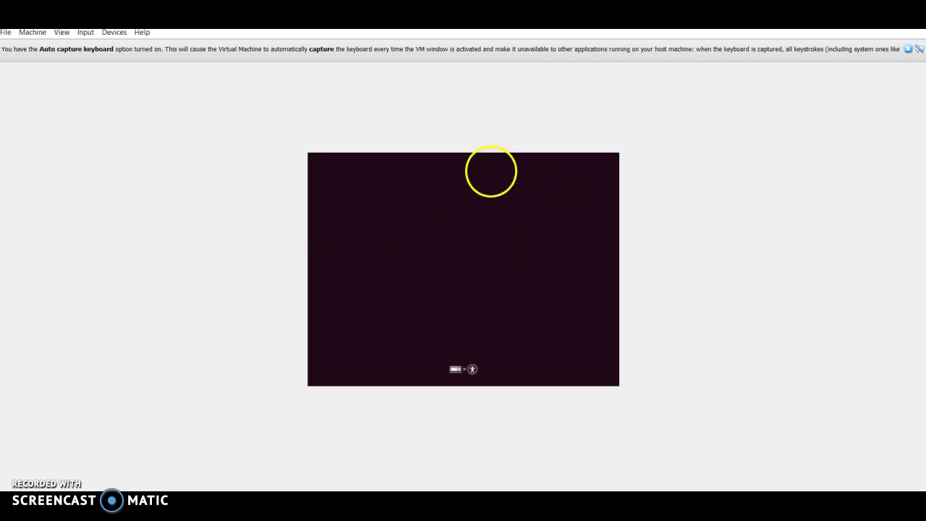
pyautogui.click(437, 334)
pyautogui.click(428, 337)
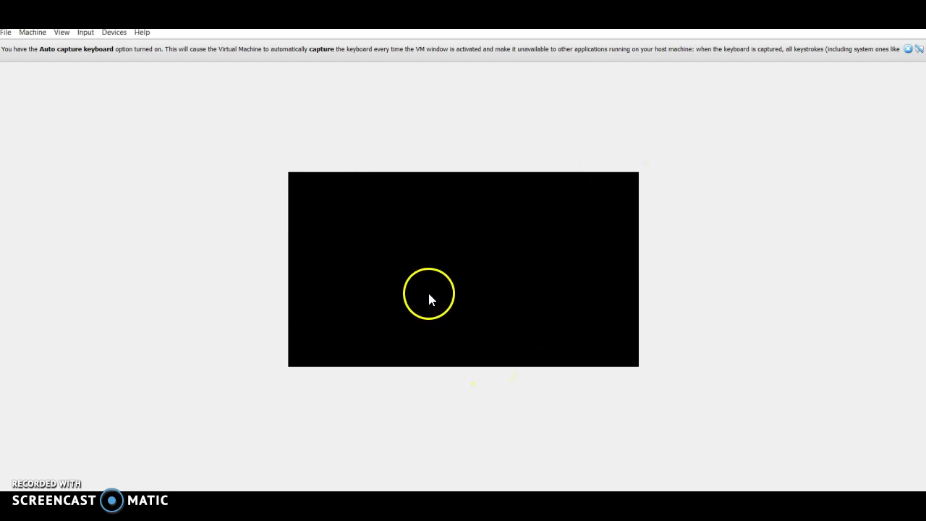
pyautogui.click(478, 270)
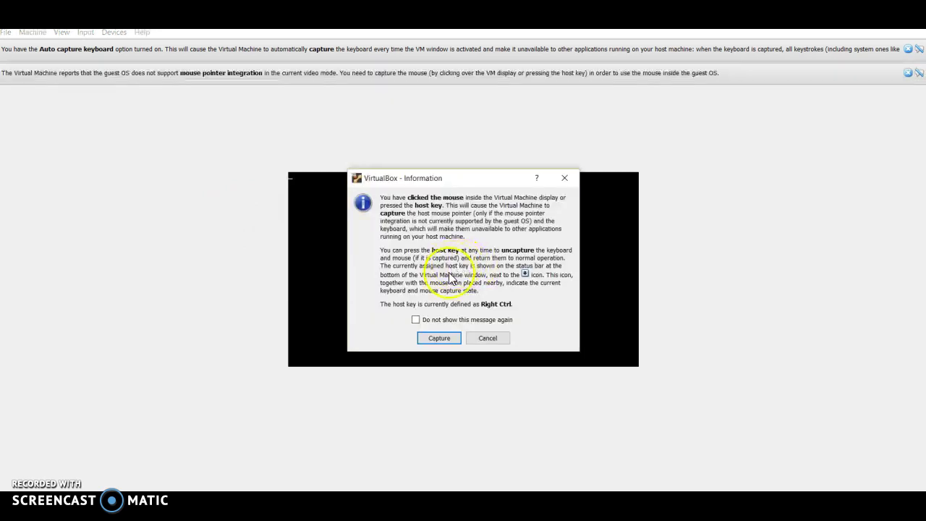
pyautogui.click(439, 338)
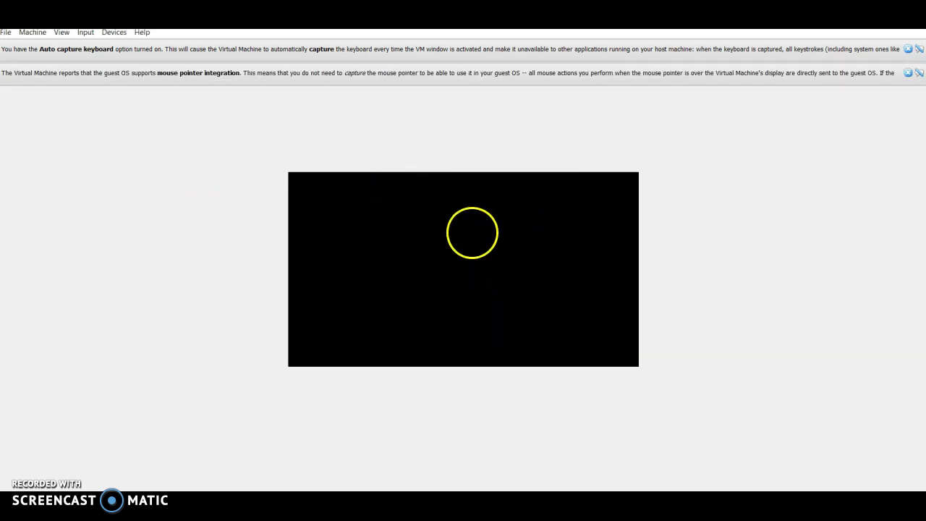
pyautogui.click(500, 237)
pyautogui.click(356, 216)
pyautogui.click(594, 199)
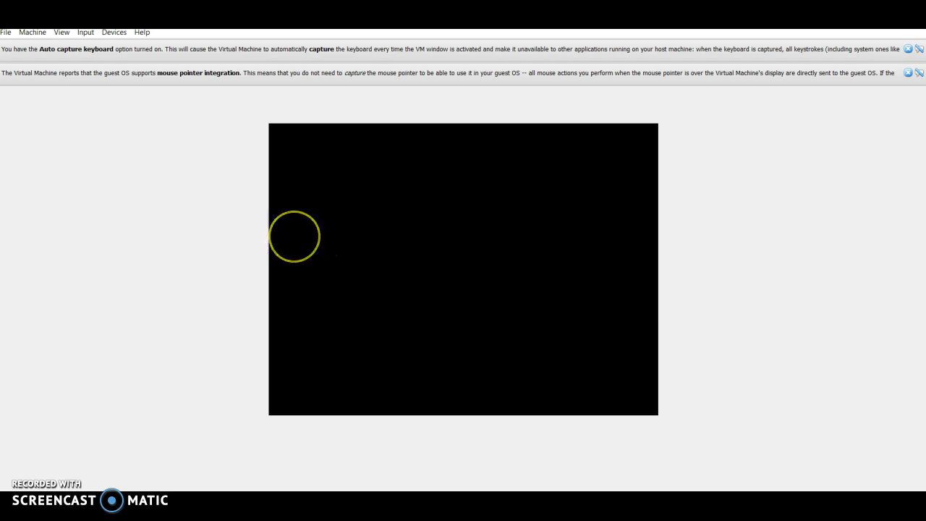
pyautogui.hotkey('alt', 'Tab')
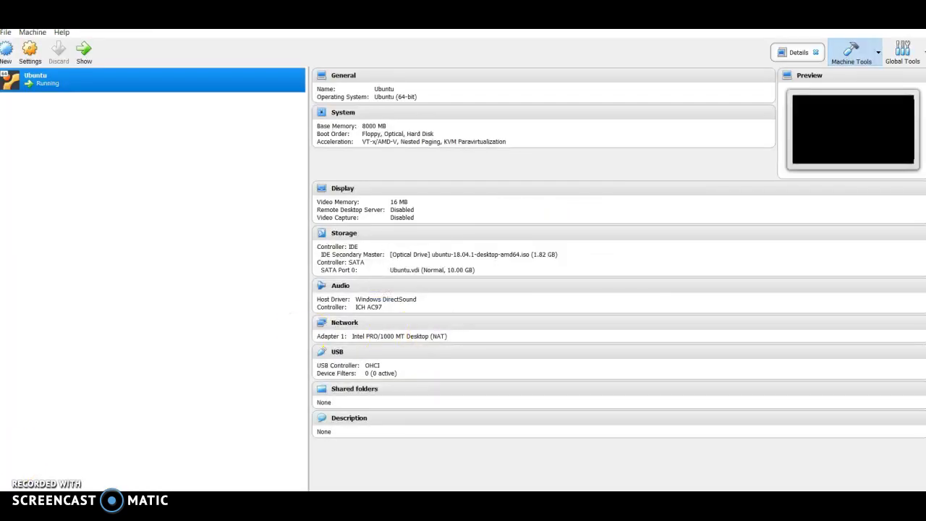
pyautogui.hotkey('alt', 'Tab')
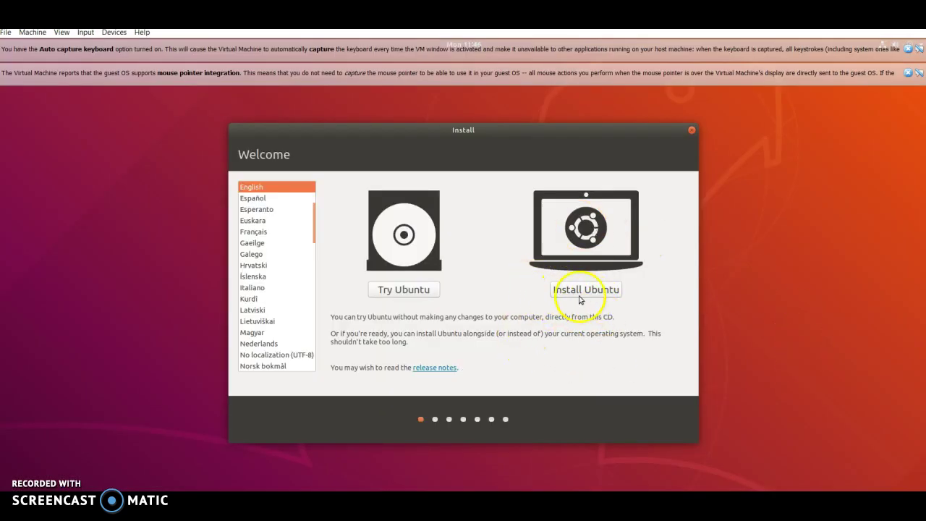
# Step: Install Ubuntu with English (US) keyboard, Minimal installation and no update downloads
pyautogui.click(580, 293)
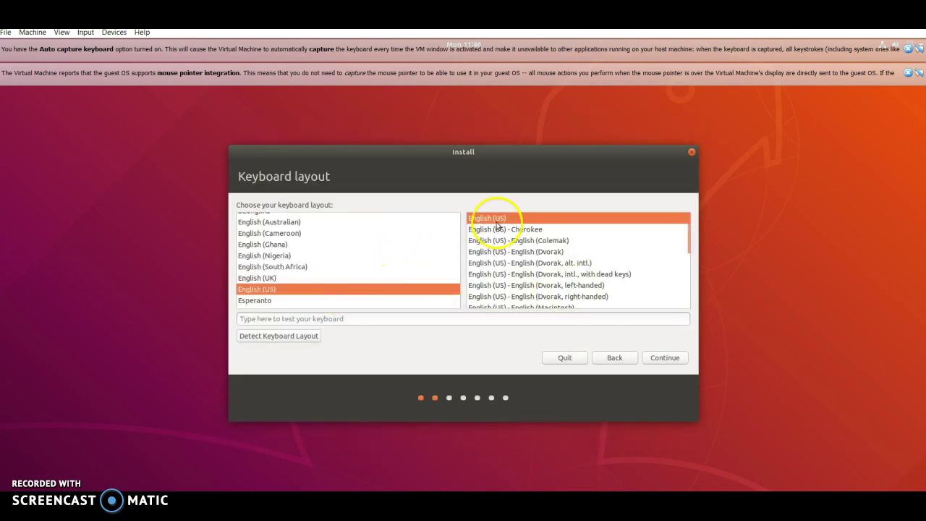
pyautogui.click(665, 356)
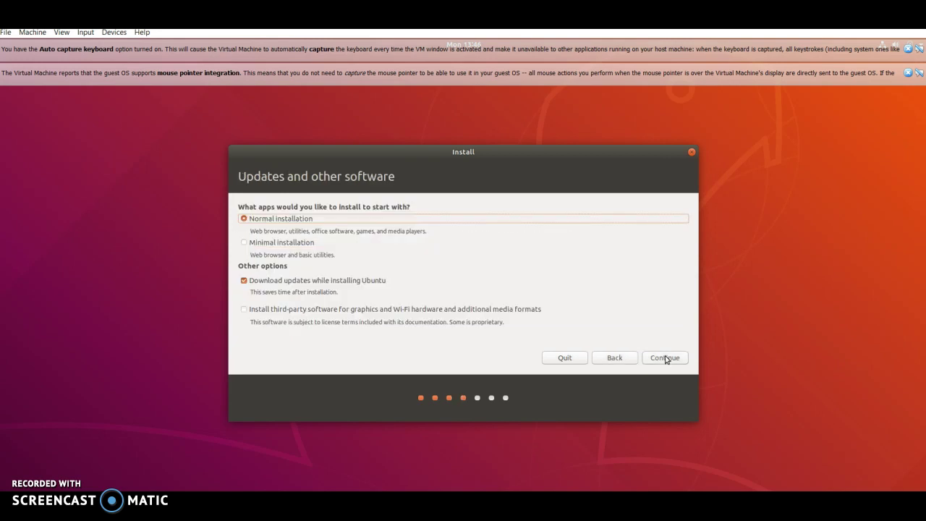
pyautogui.click(303, 247)
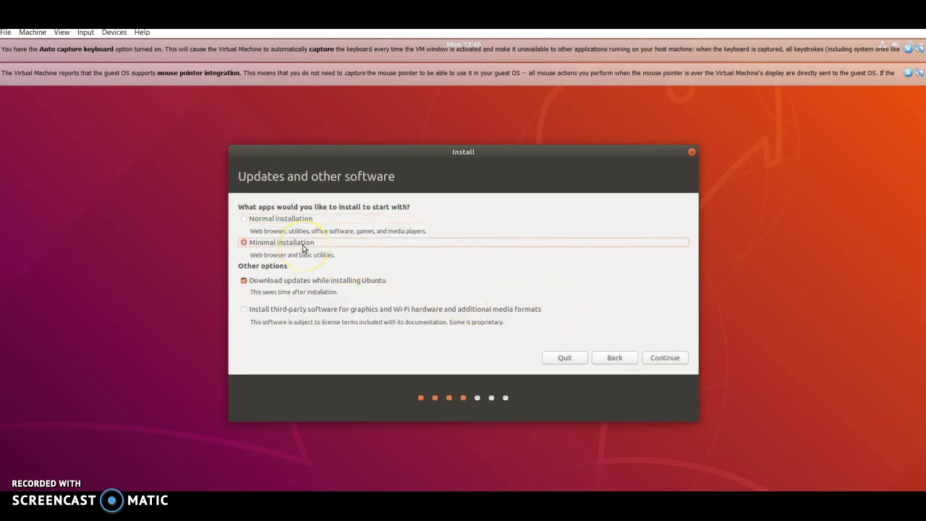
pyautogui.click(304, 283)
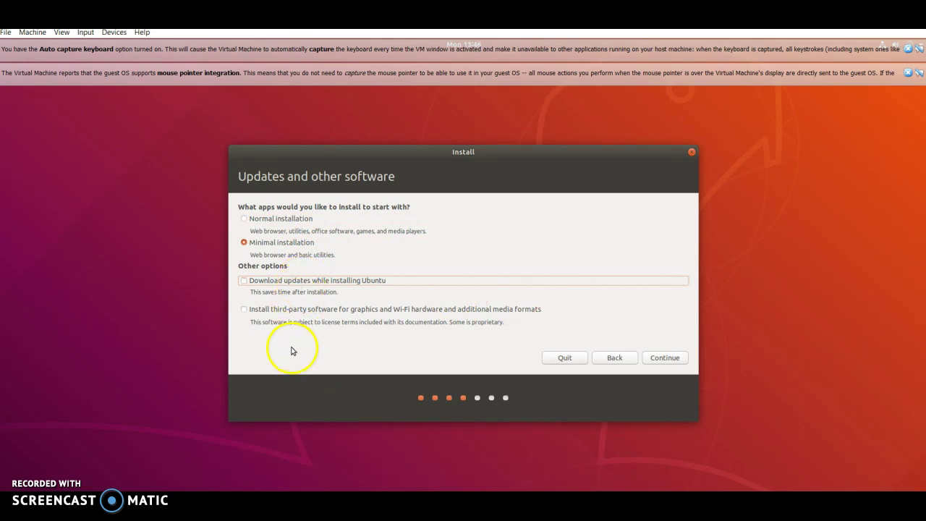
pyautogui.click(655, 360)
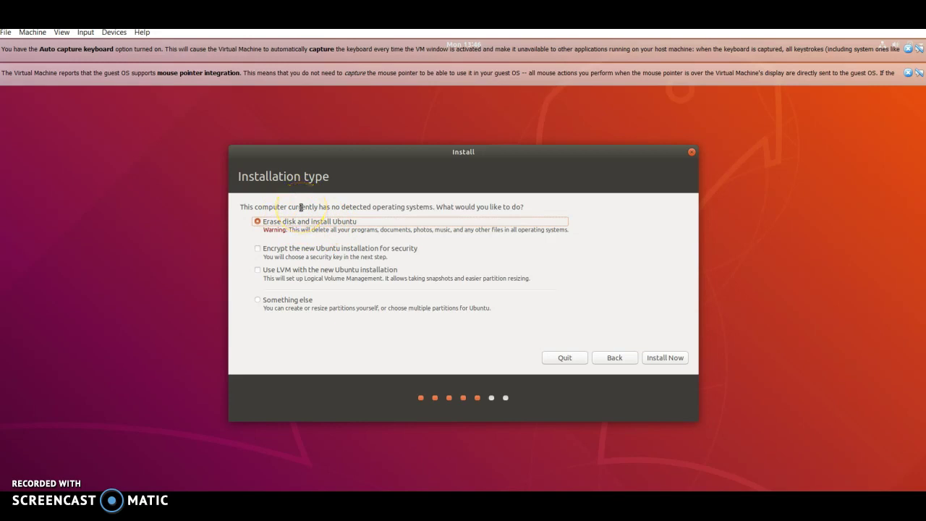
# Step: Erase the disk for Ubuntu, confirm the partition changes, and choose Cairo as location
pyautogui.click(660, 358)
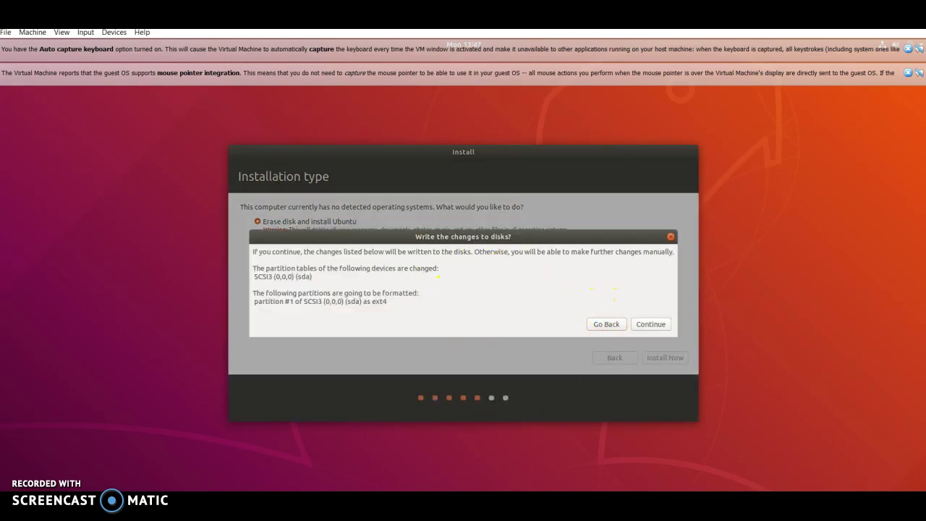
pyautogui.click(651, 324)
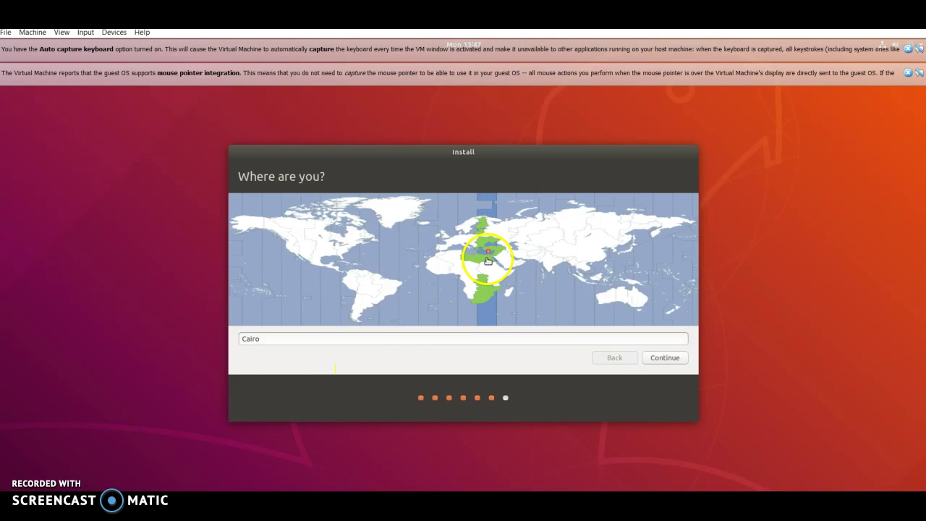
pyautogui.click(671, 358)
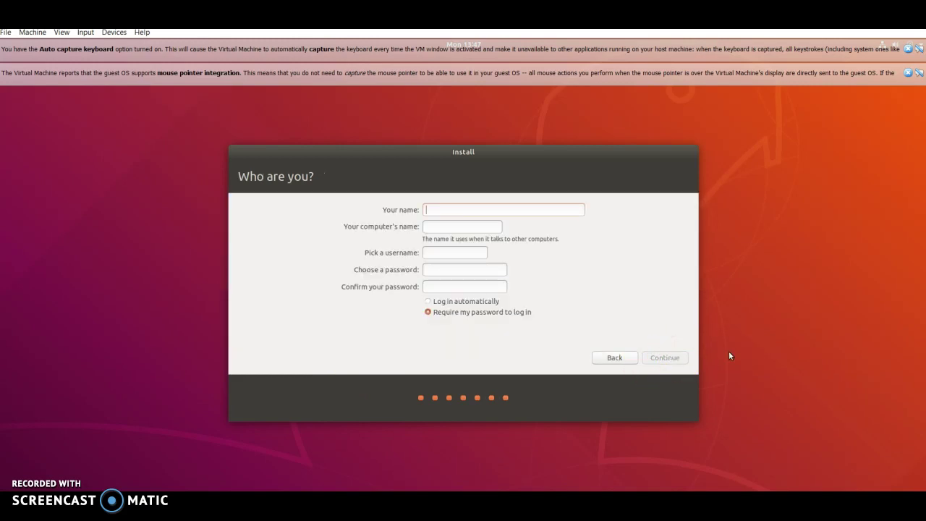
# Step: Enter the account name 'ubuntu' and password twice, choose automatic login, and start copying files
pyautogui.write('ubuntu')
pyautogui.press('Tab')
pyautogui.press('Tab')
pyautogui.press('Tab')
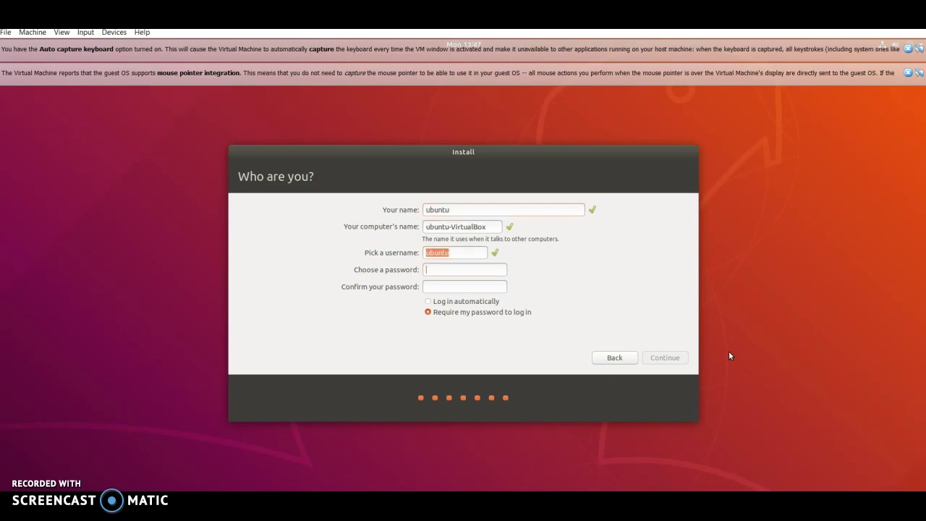
pyautogui.write('ubuntu123ubuntu123')
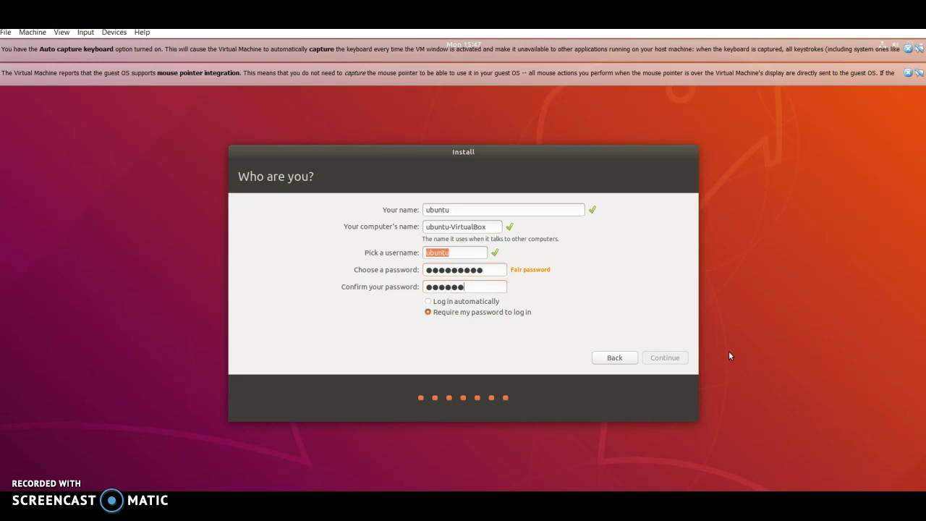
pyautogui.press('Tab')
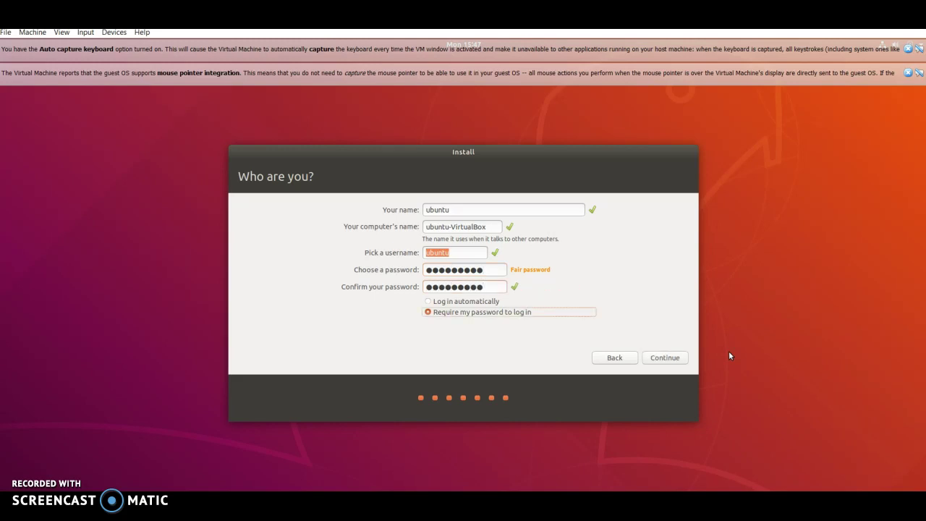
pyautogui.press('Up')
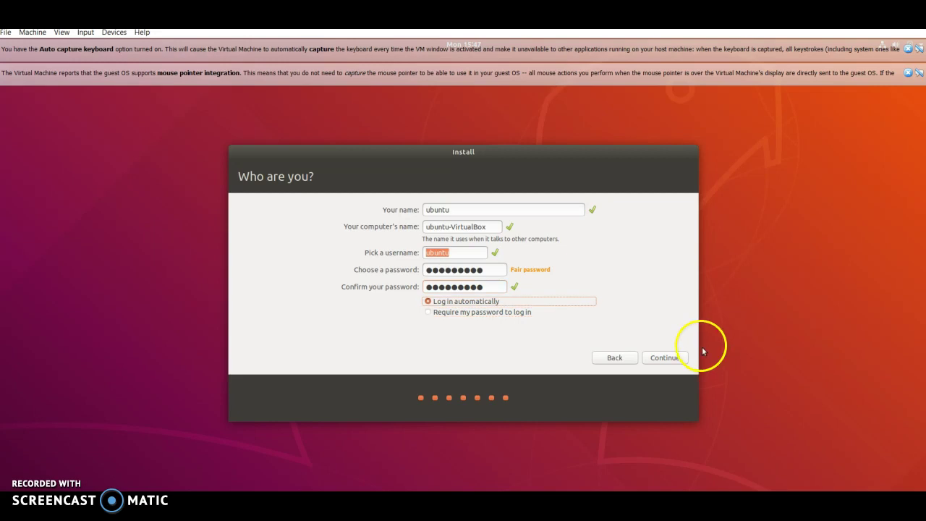
pyautogui.click(671, 359)
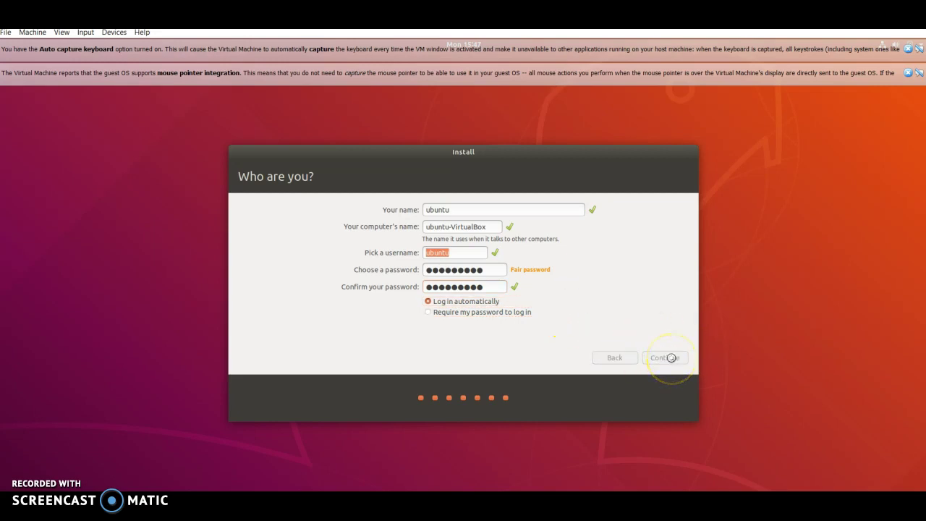
pyautogui.click(661, 356)
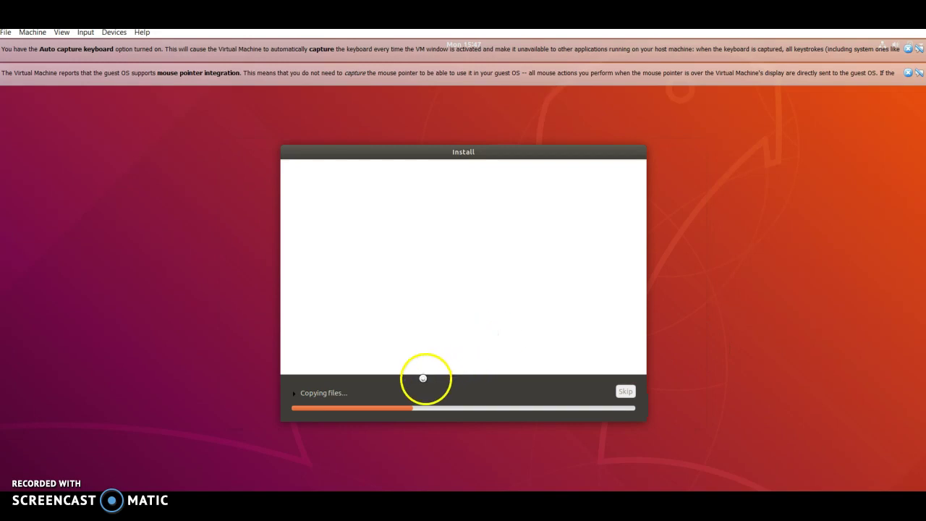
# Step: Finish the installation, confirm the remove-medium restart, dismiss both VirtualBox notices and capture the mouse
pyautogui.click(315, 393)
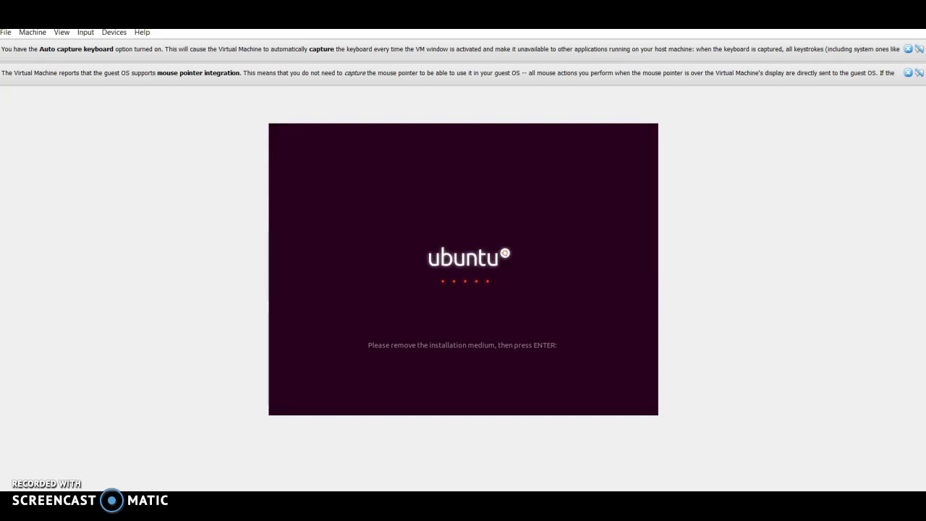
pyautogui.press('Return')
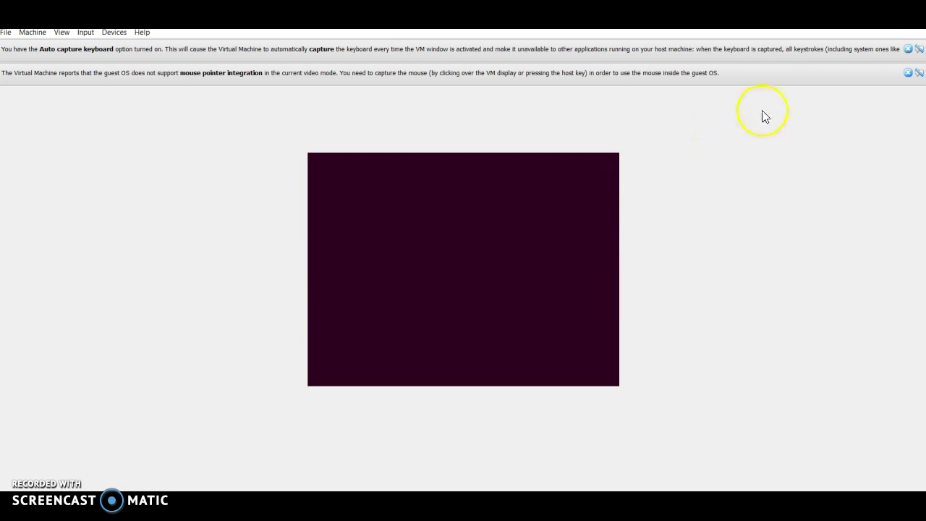
pyautogui.click(908, 73)
pyautogui.click(908, 49)
pyautogui.click(529, 287)
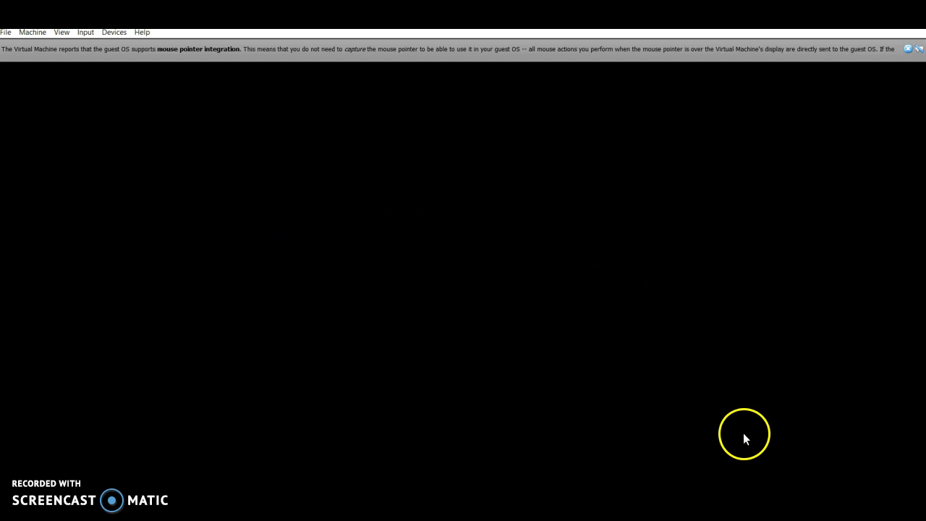
# Step: Dismiss the notice bar and step through What's new, Livepatch and Help improve Ubuntu, then finish
pyautogui.click(908, 48)
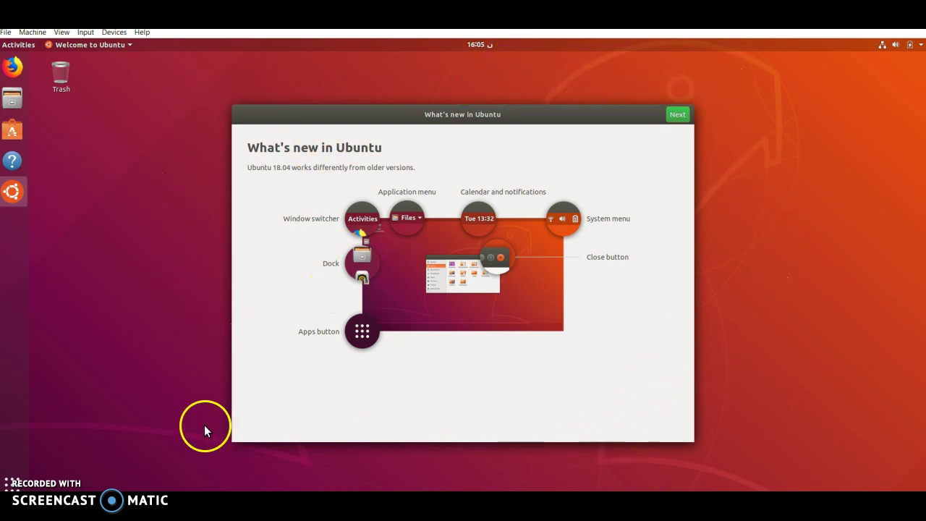
pyautogui.click(677, 117)
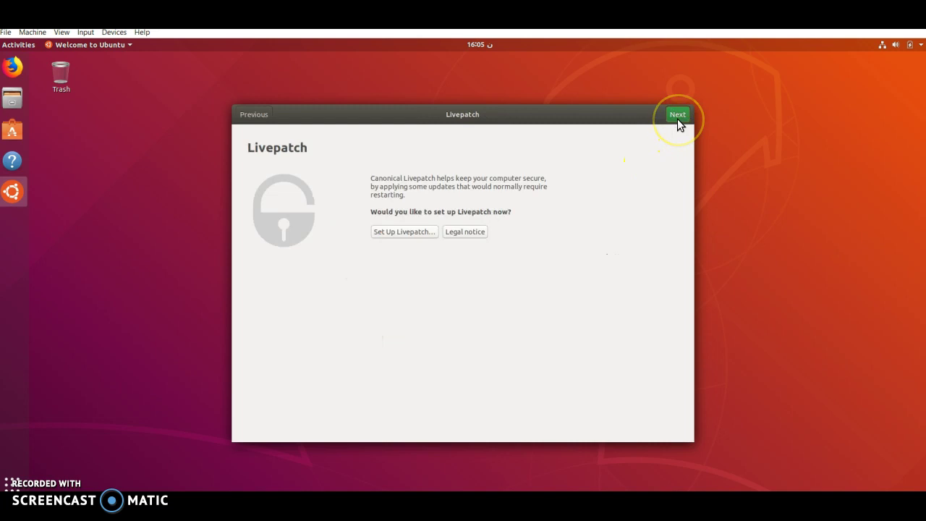
pyautogui.click(678, 115)
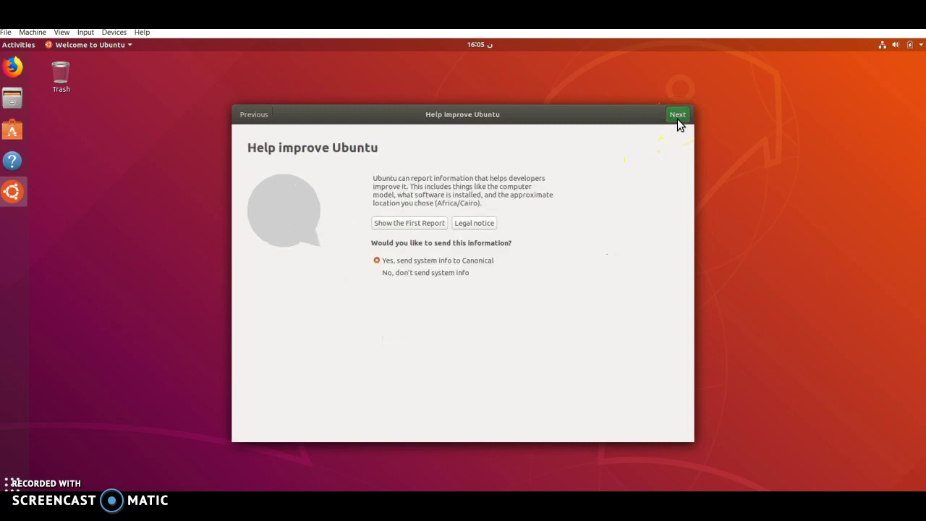
pyautogui.press('Return')
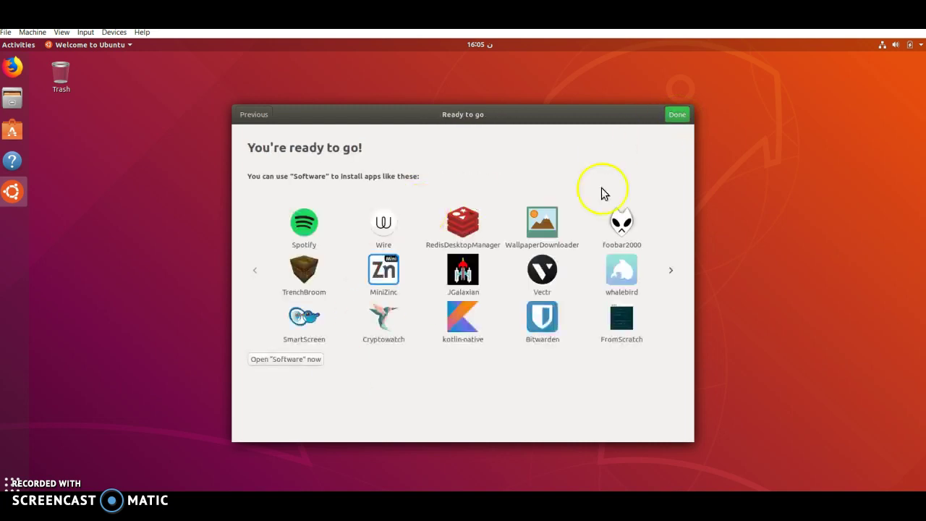
pyautogui.click(665, 117)
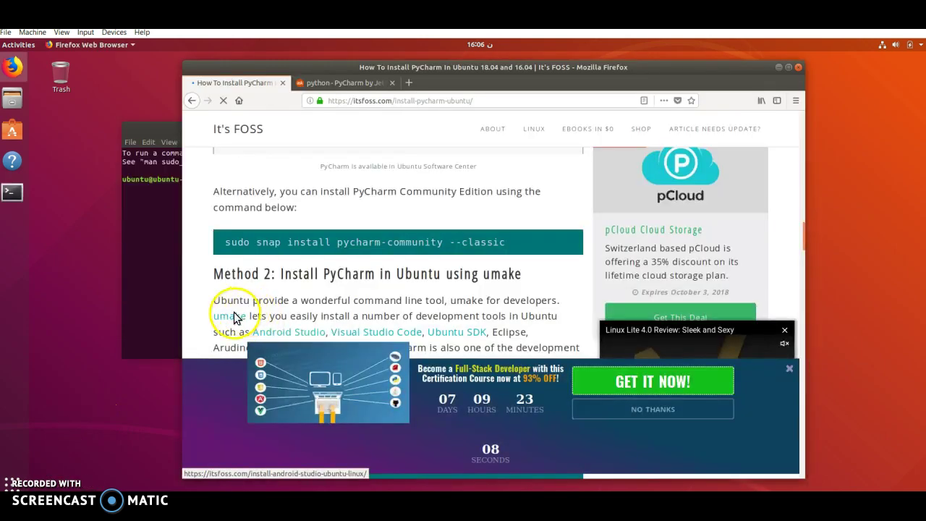
# Step: Copy 'sudo snap install pycharm-community --classic' from the guide and show all applications
pyautogui.click(216, 248)
pyautogui.moveTo(217, 248); pyautogui.dragTo(503, 244)
pyautogui.rightClick(494, 249)
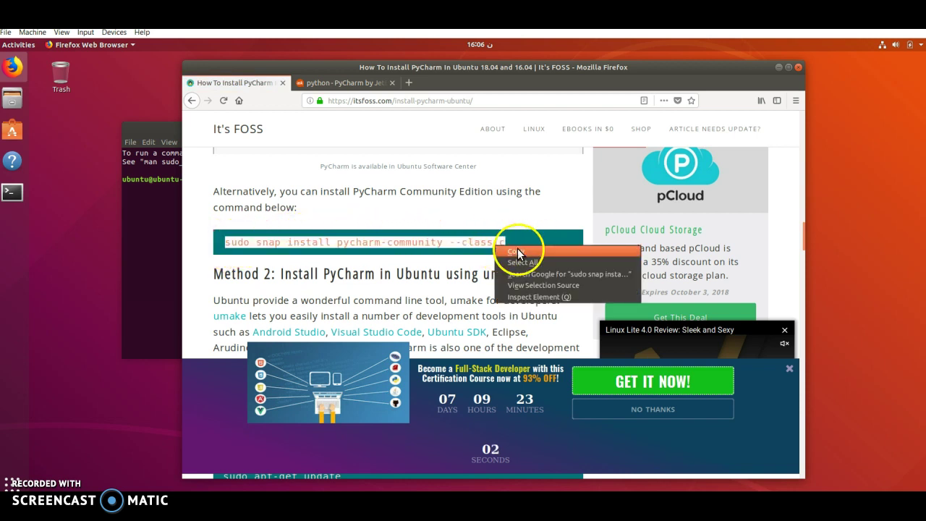
pyautogui.click(517, 252)
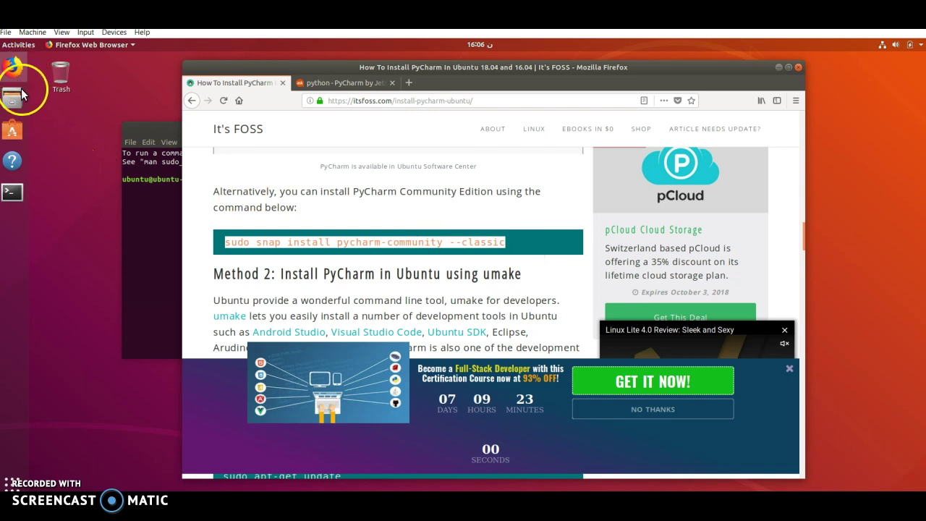
pyautogui.click(16, 484)
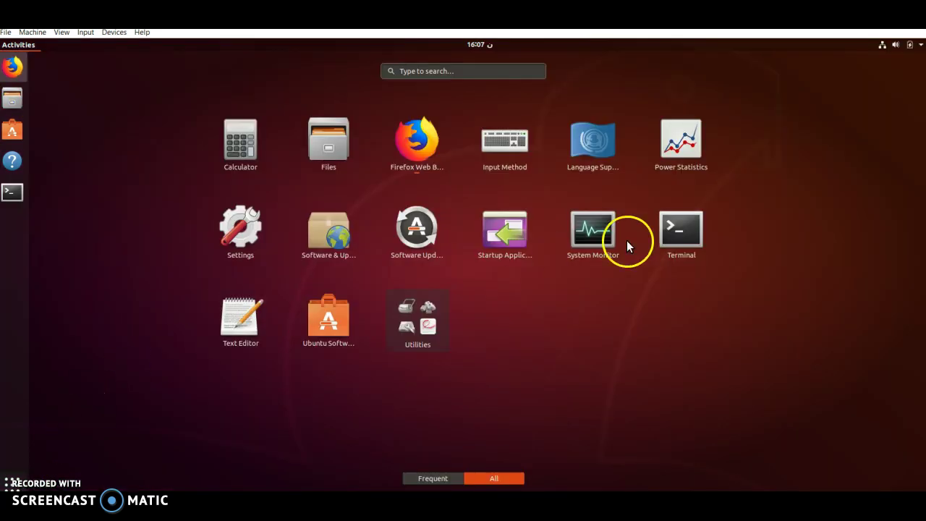